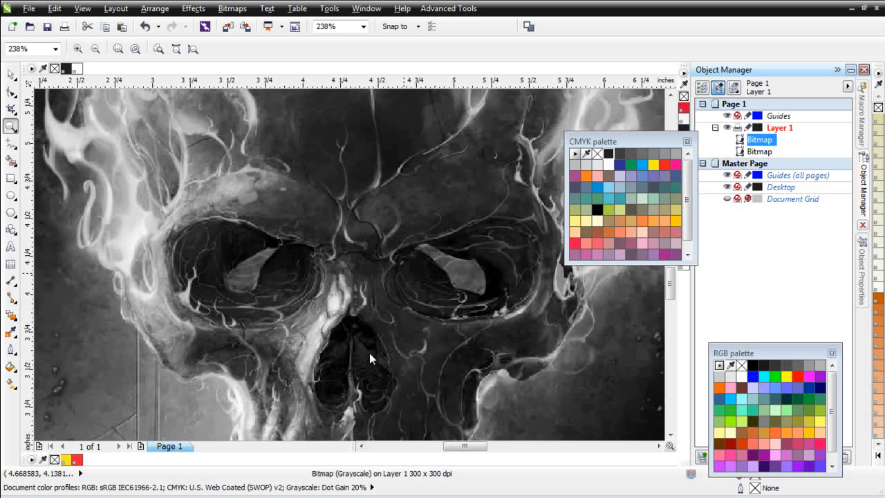
Open Simple Seps Raster 1 for the selected greyscale skull bitmap and move its window clear of the artwork
scroll(366, 250, "down", 2)
scroll(366, 250, "down", 2)
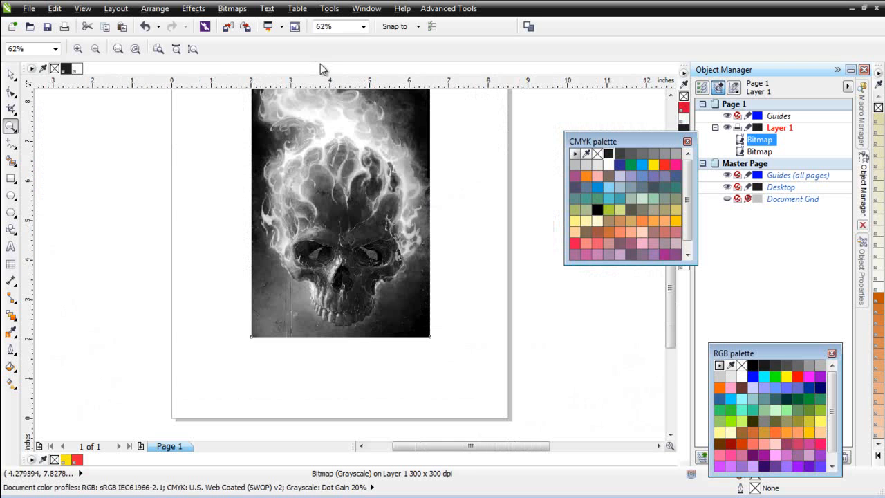
scroll(334, 319, "up", 2)
scroll(334, 319, "down", 1)
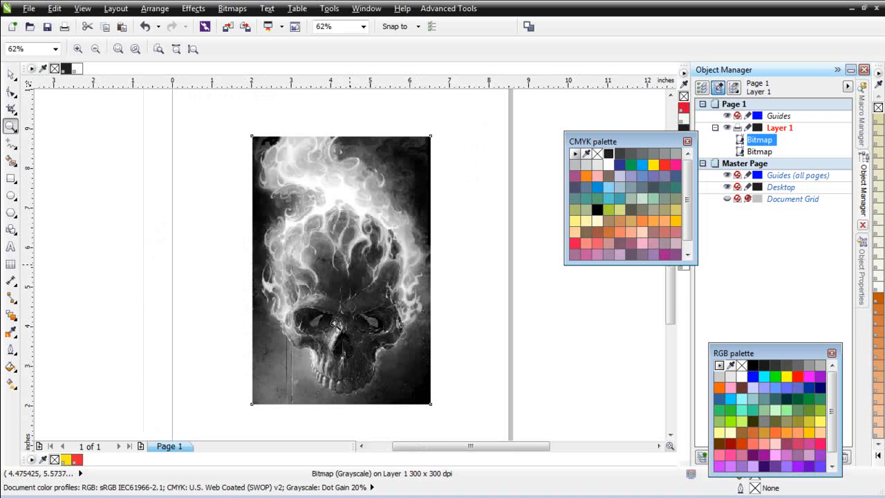
left_click(12, 74)
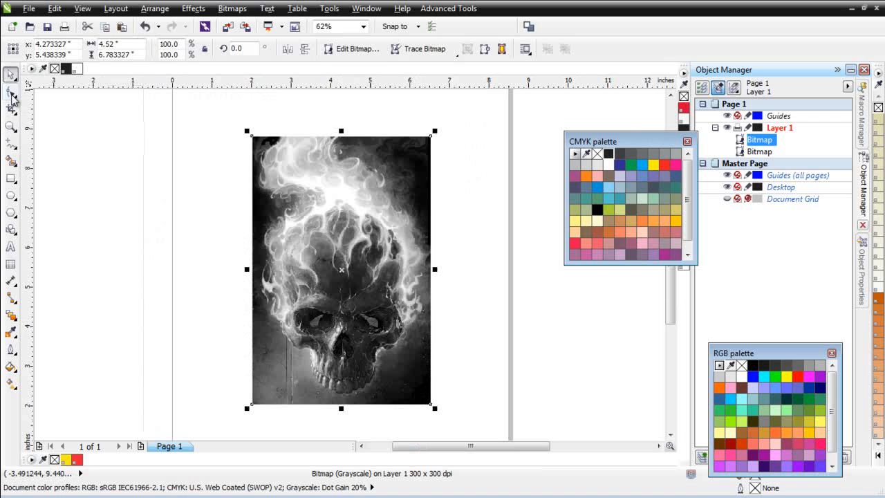
left_click(449, 8)
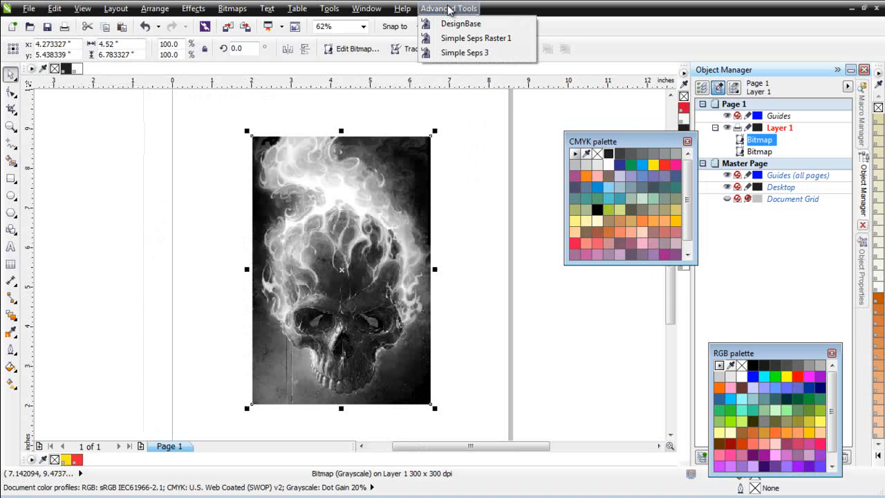
left_click(449, 38)
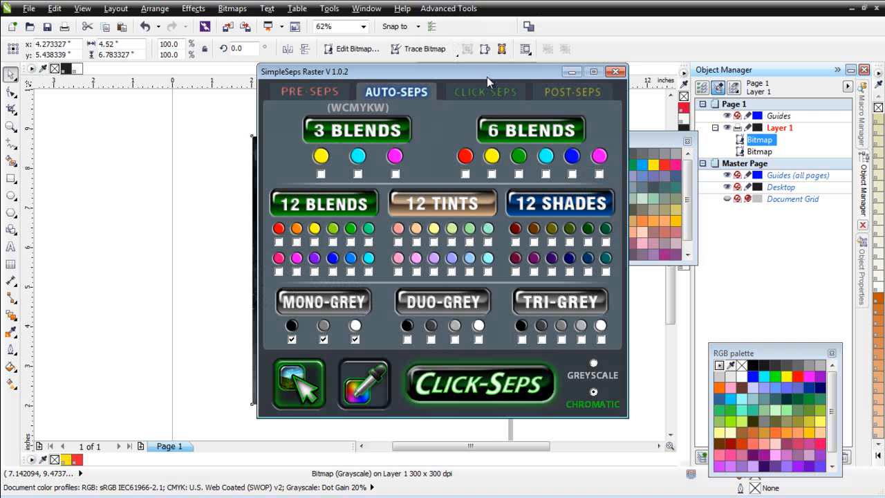
left_click_drag(508, 77, 740, 39)
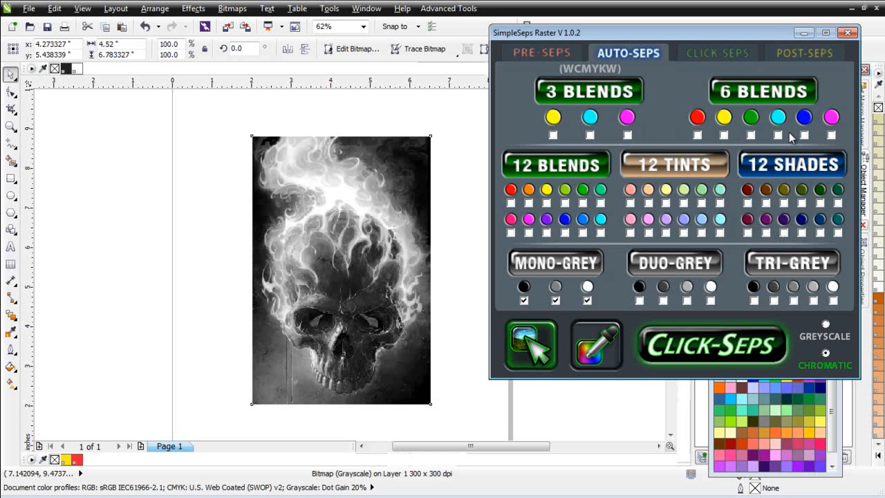
left_click(697, 135)
left_click(723, 135)
left_click(546, 233)
left_click(722, 135)
left_click(696, 135)
left_click(547, 233)
Run Click-Seps with black, grey and white enabled under Mono-Grey in Chromatic mode, and close the separation window
left_click(524, 301)
left_click(555, 300)
left_click(586, 300)
left_click(524, 300)
left_click(719, 344)
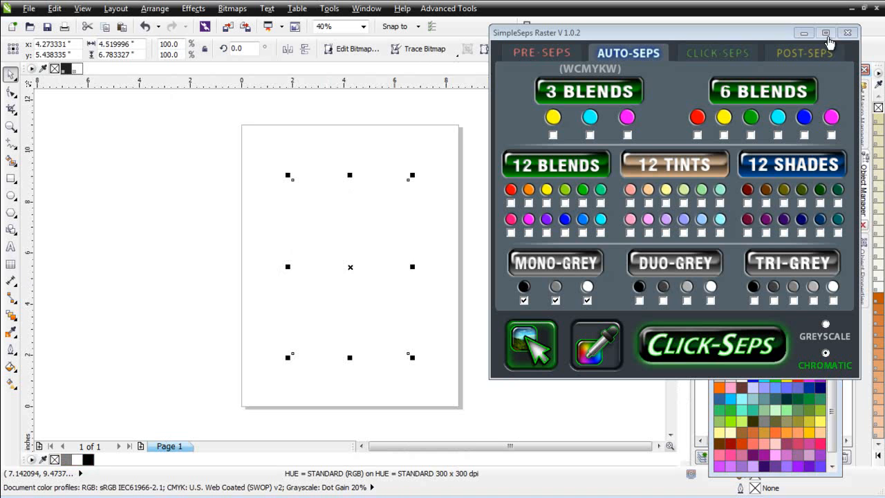
left_click(846, 33)
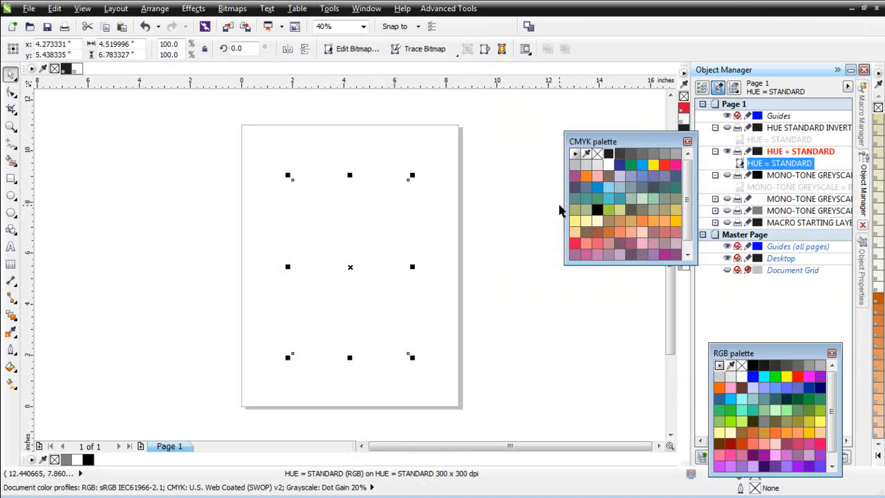
Hide the HUE = STANDARD layer and show the black, white and medium grey MONO-TONE GREYSCALE layers
left_click_drag(650, 142, 581, 150)
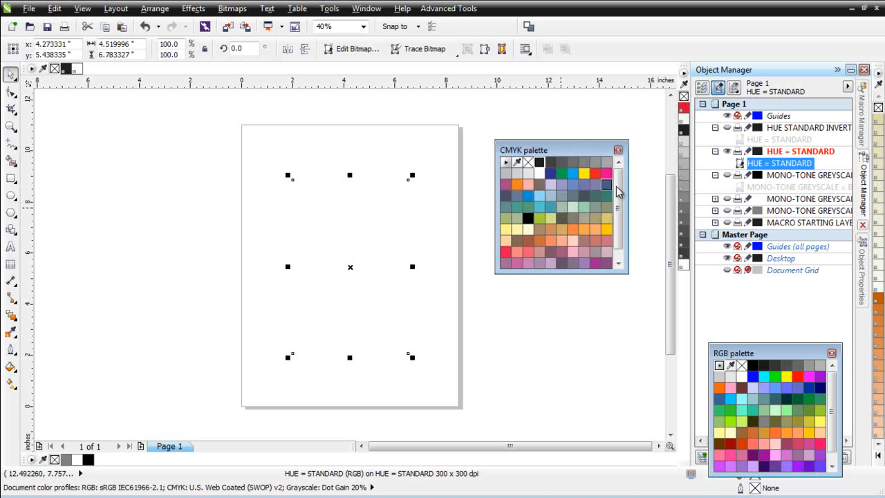
left_click(727, 151)
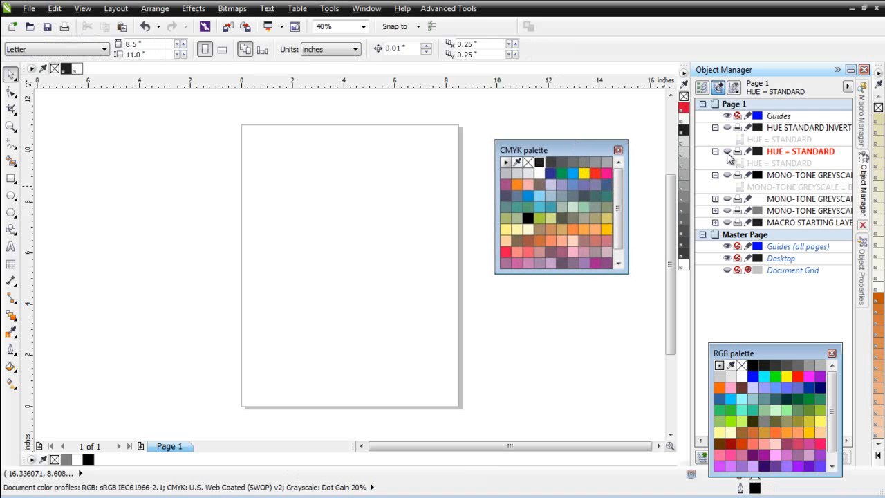
left_click(726, 175)
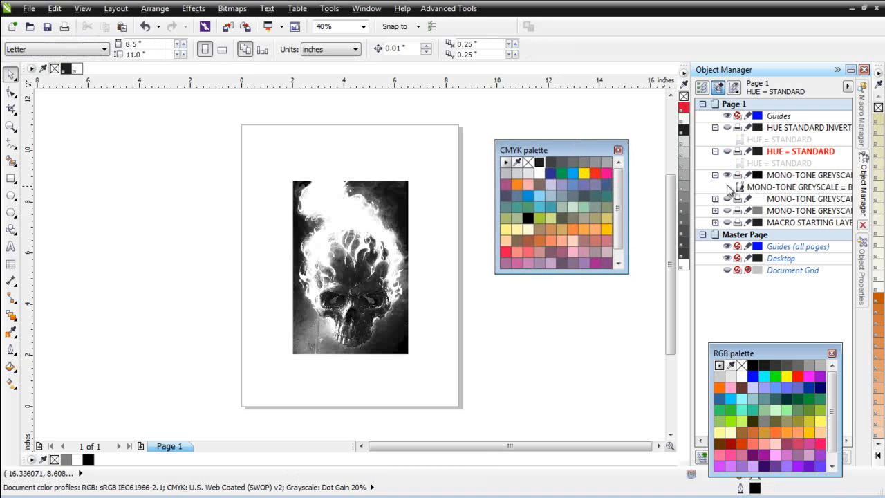
left_click(727, 198)
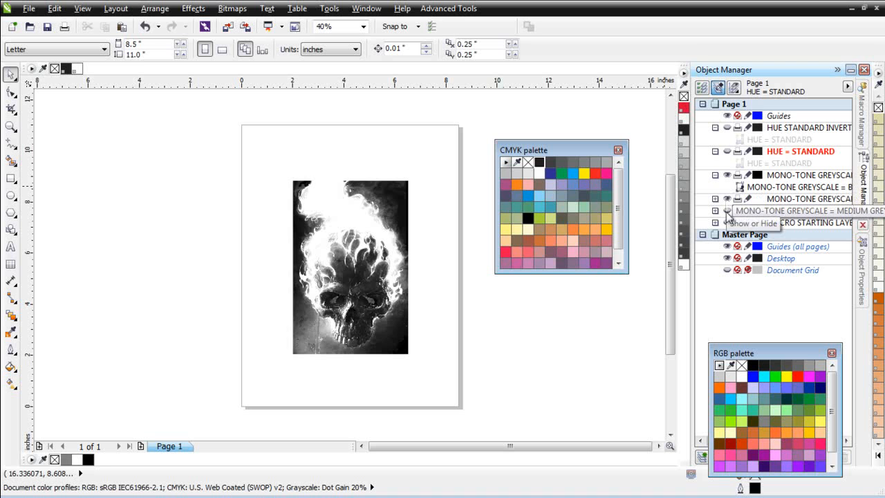
left_click(726, 210)
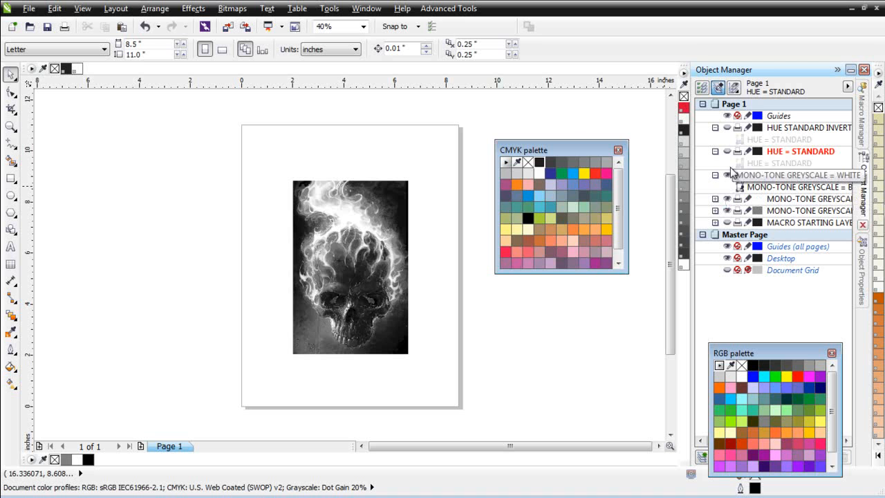
left_click(307, 262)
scroll(351, 264, "up", 2)
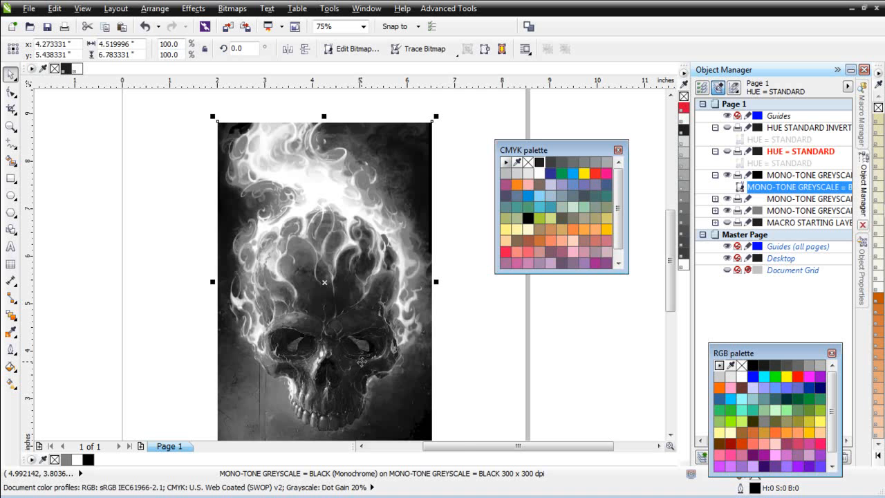
scroll(337, 313, "up", 2)
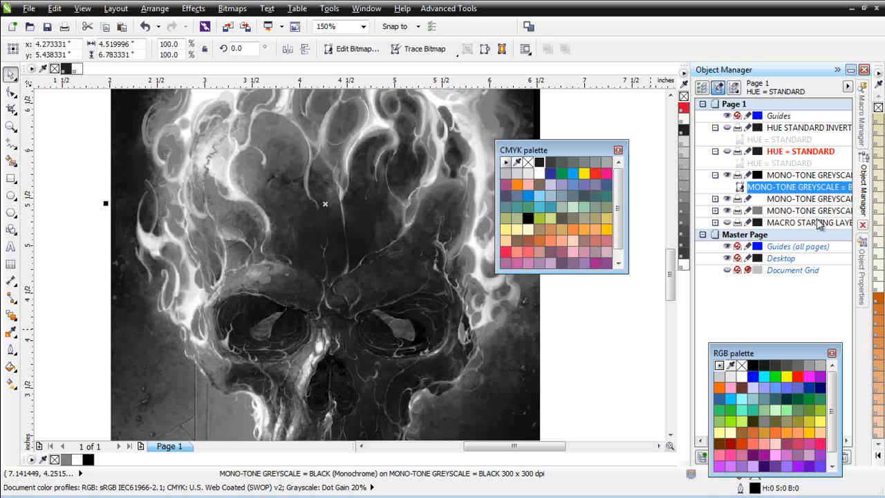
Recolor the bitmap in the MONO-TONE GREYSCALE = WHITE layer to RGB red (#FF0000)
left_click(788, 201)
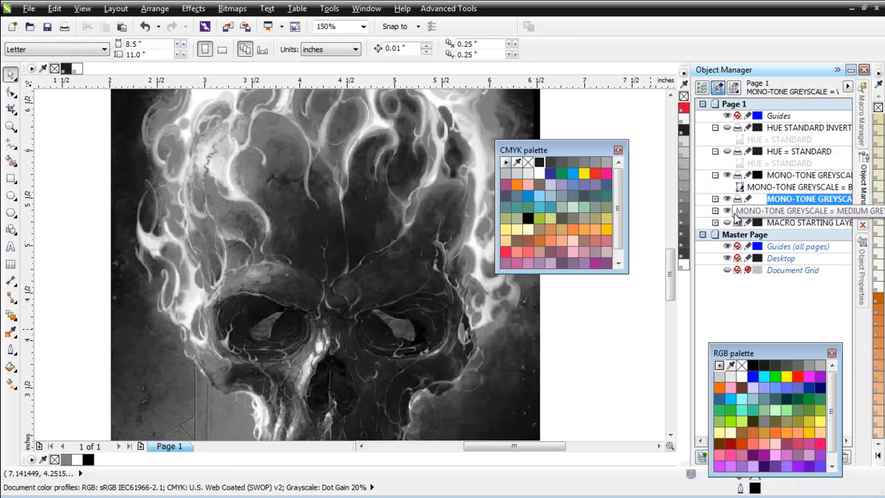
left_click(715, 200)
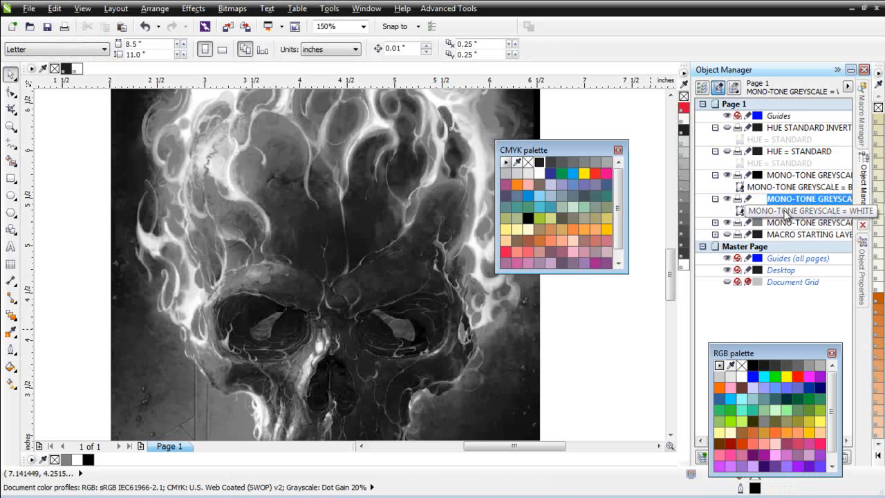
left_click(787, 215)
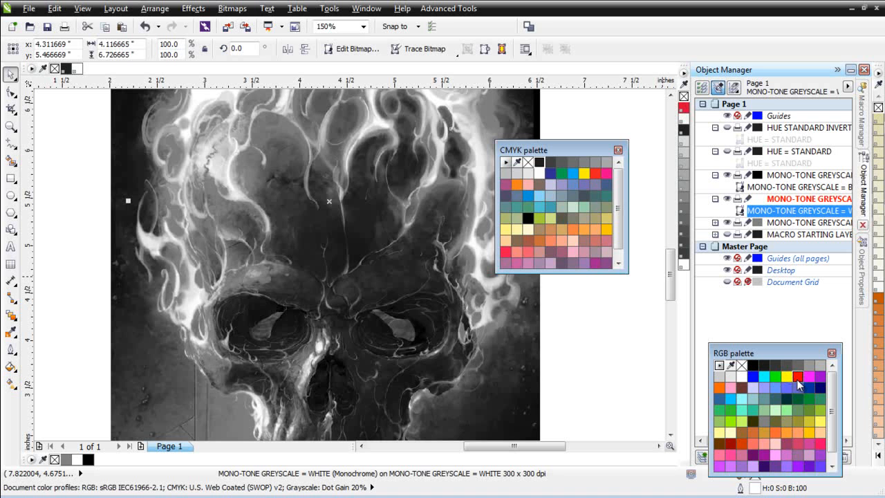
left_click(797, 376)
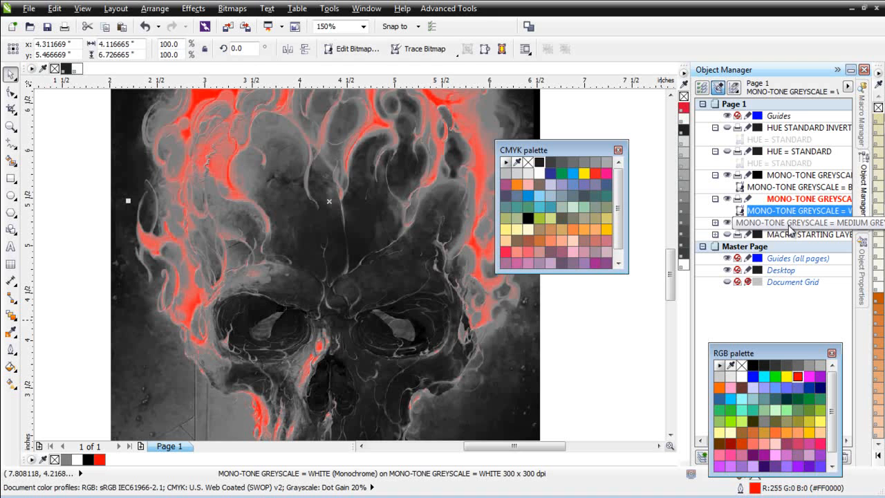
Recolor the bitmap in the MONO-TONE GREYSCALE = MEDIUM GREY layer to CMYK yellow (C:0 M:0 Y:100 K:0)
left_click(789, 225)
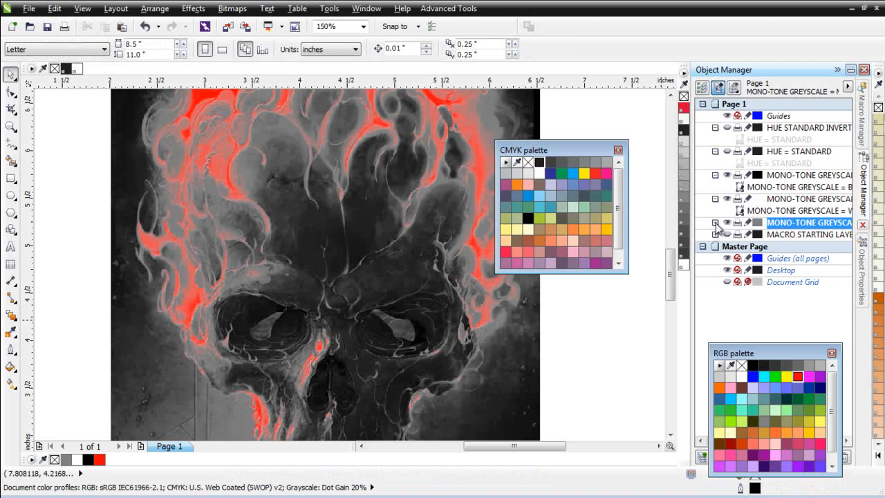
left_click(715, 223)
left_click(776, 235)
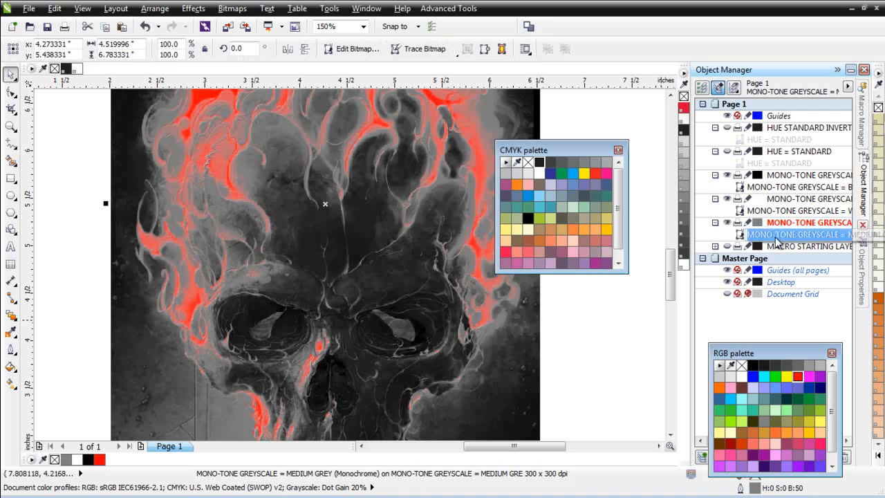
left_click(583, 174)
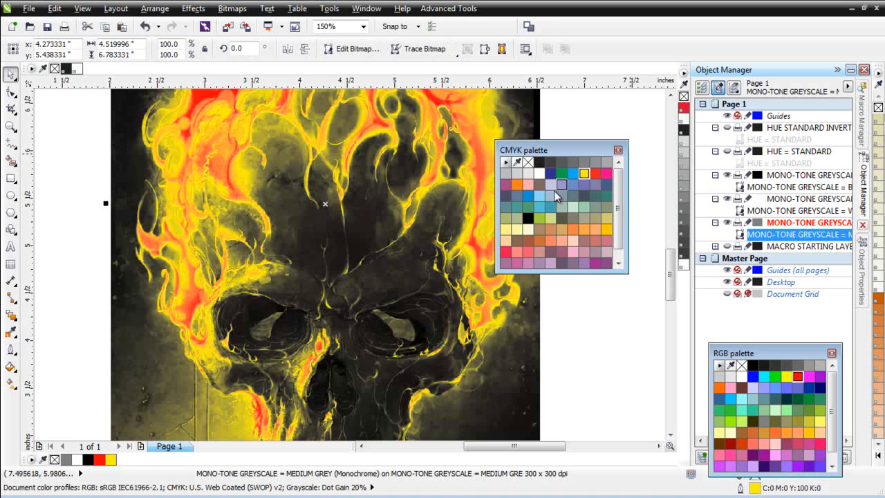
scroll(417, 318, "down", 1)
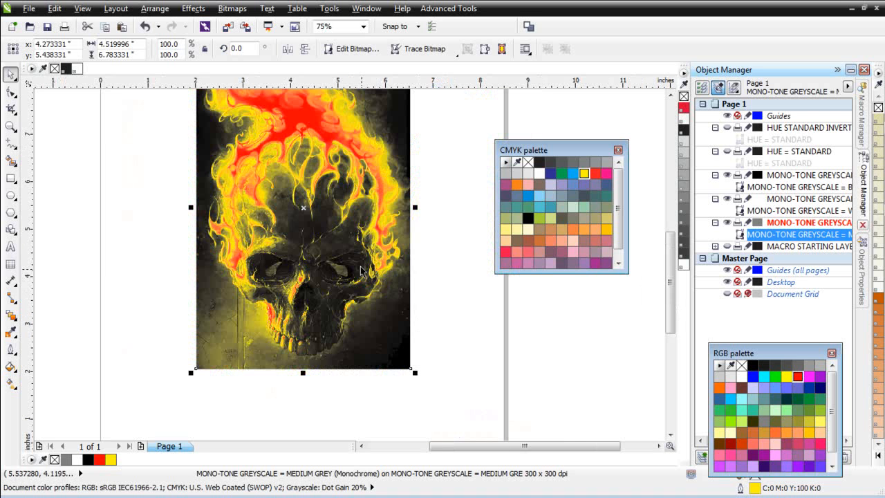
Recolor the white separation to CMYK yellow (Y:100) and the medium grey separation to CMYK red (M:100 Y:100)
left_click(798, 199)
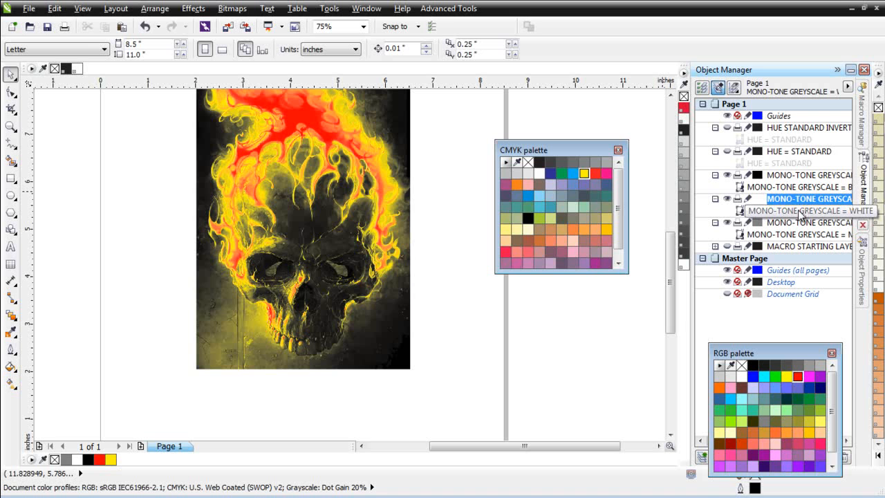
left_click(800, 212)
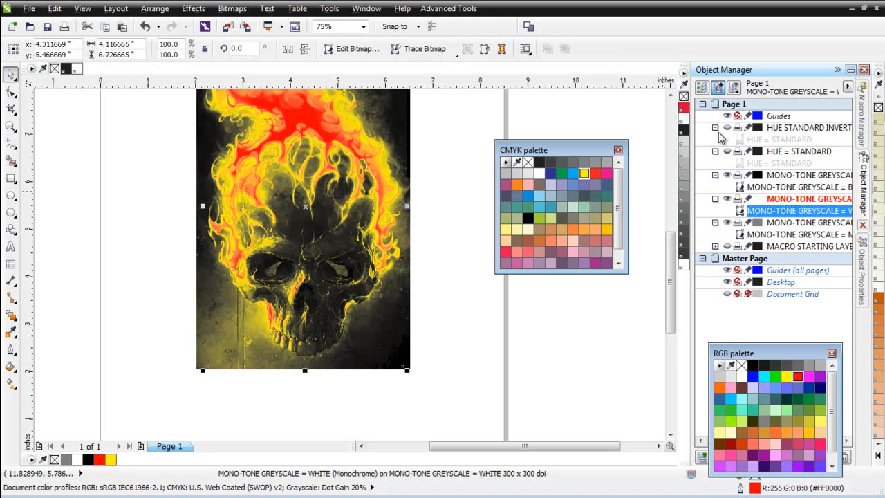
left_click(584, 173)
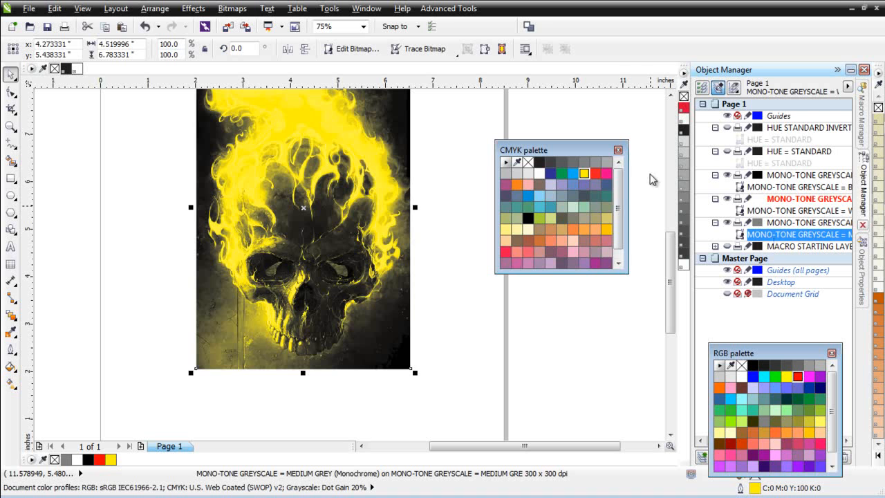
left_click(596, 173)
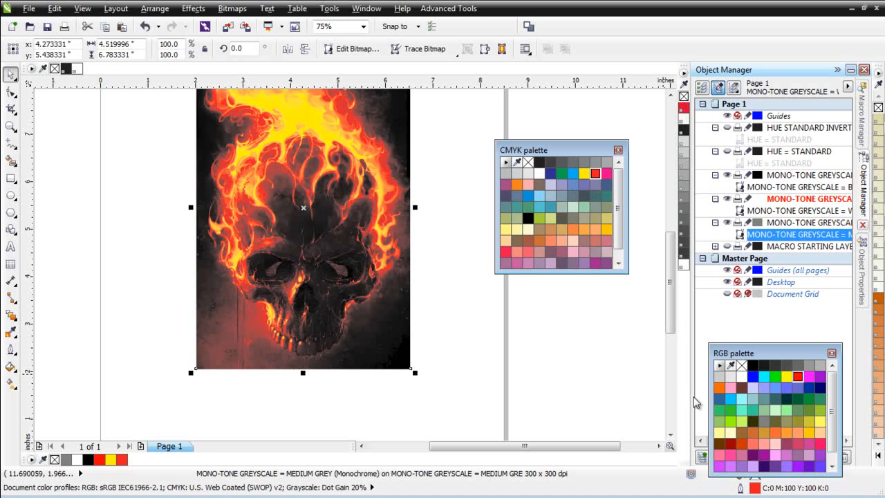
Recolor the medium grey separation to RGB blue (#0000FF) and the white separation to light cyan (#99FFFF)
left_click(751, 377)
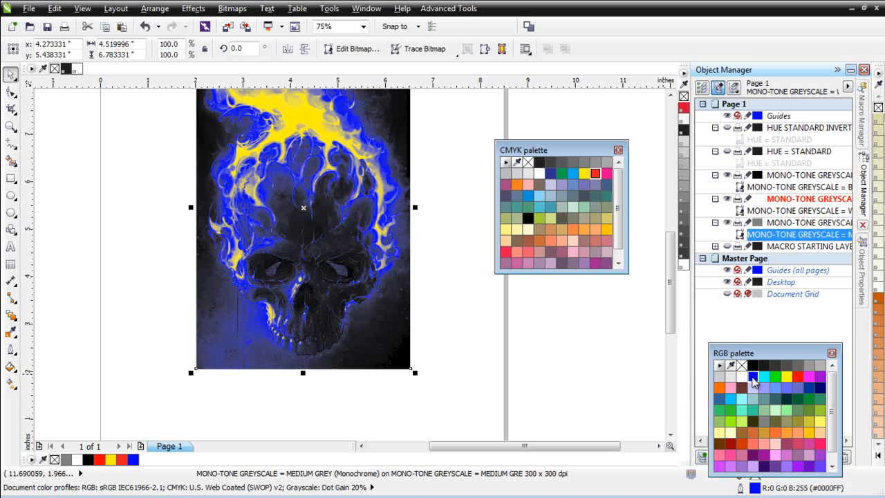
left_click(784, 200)
left_click(781, 211)
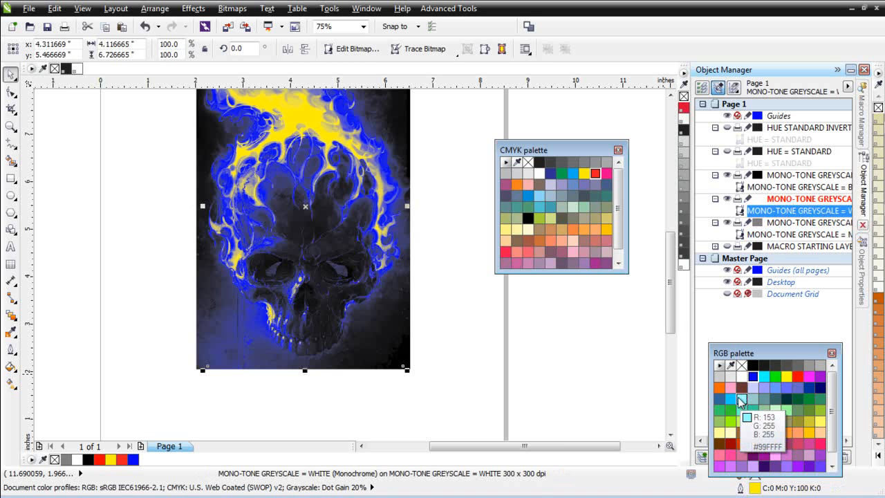
left_click(744, 400)
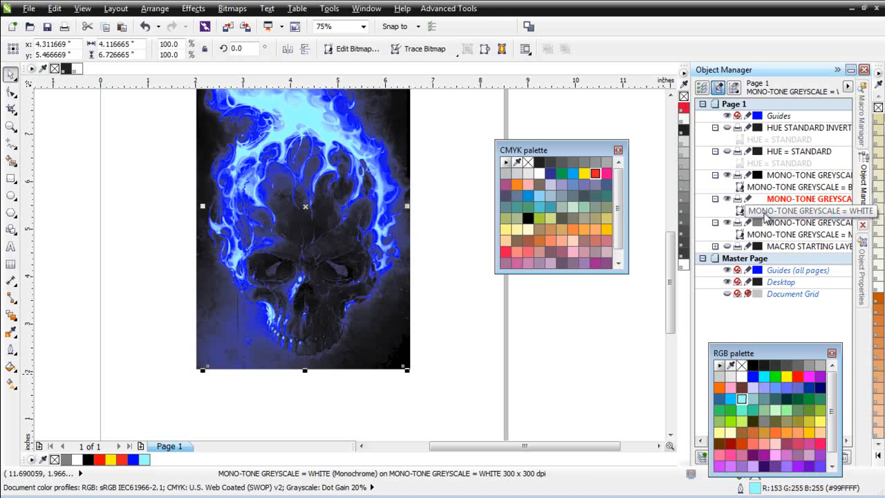
Recolor the medium grey separation to blue #0032FE and inspect the skull's eye area up close
left_click(774, 236)
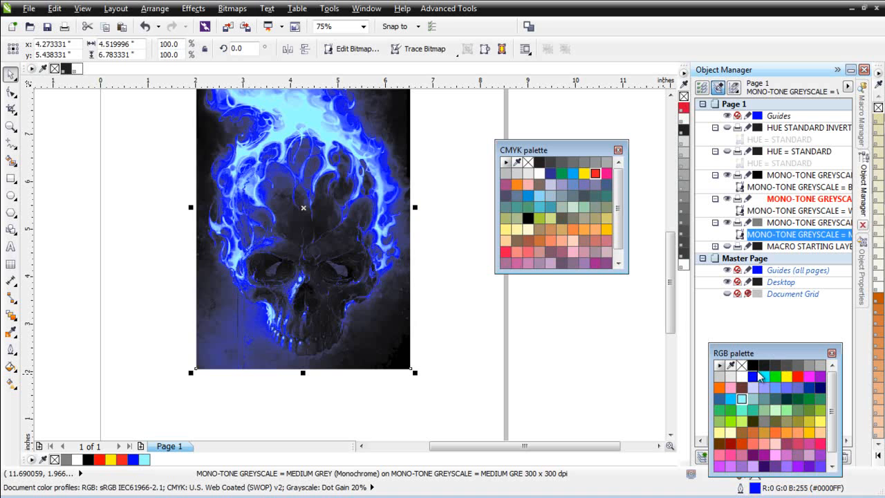
left_click_drag(756, 375, 793, 388)
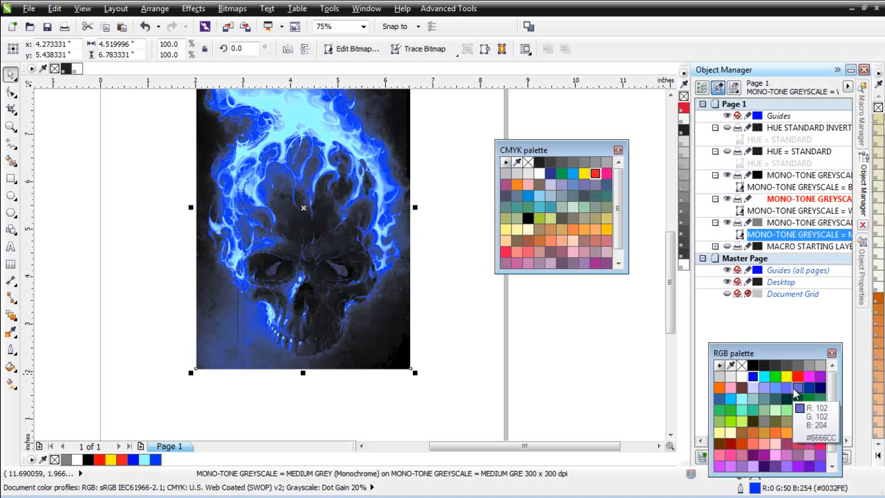
left_click(254, 188)
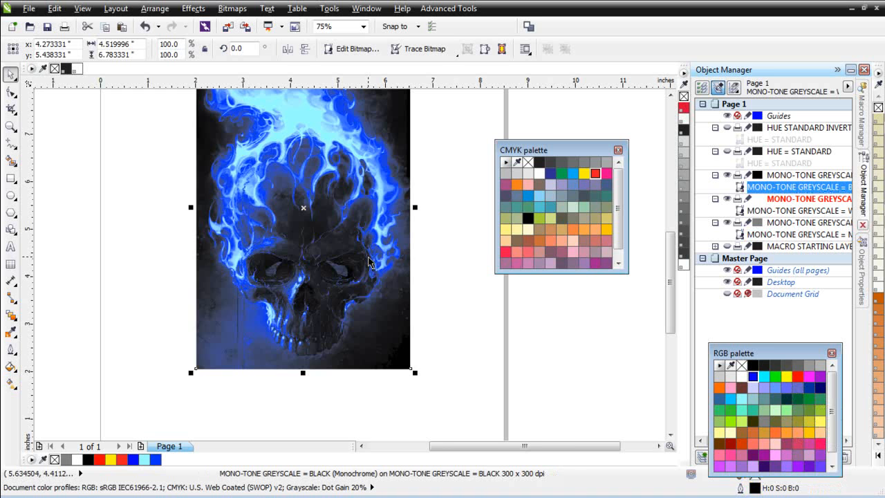
scroll(265, 188, "up", 2)
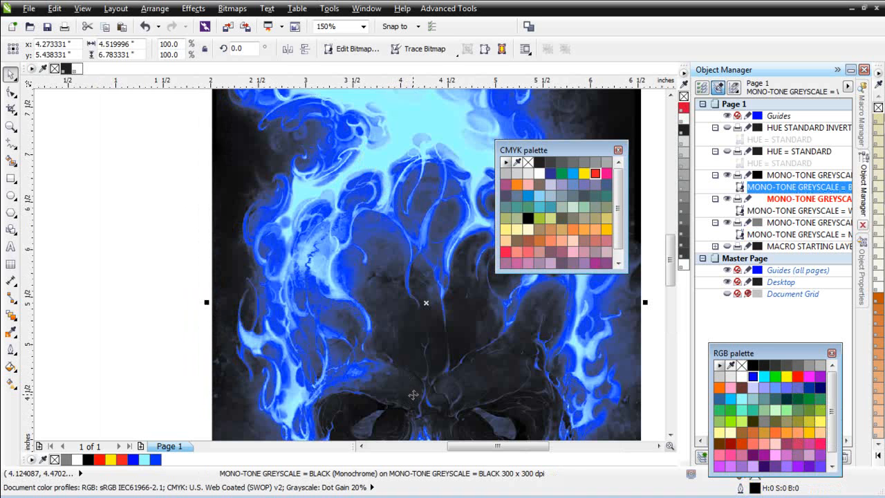
scroll(387, 297, "up", 2)
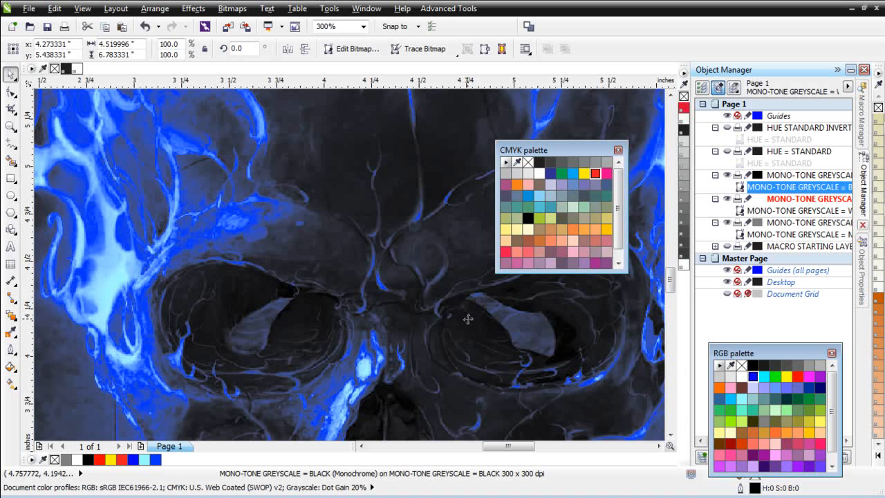
Move the black separation off the skull to one side and the light cyan white separation to the other, exposing the medium grey separation
scroll(465, 318, "down", 4)
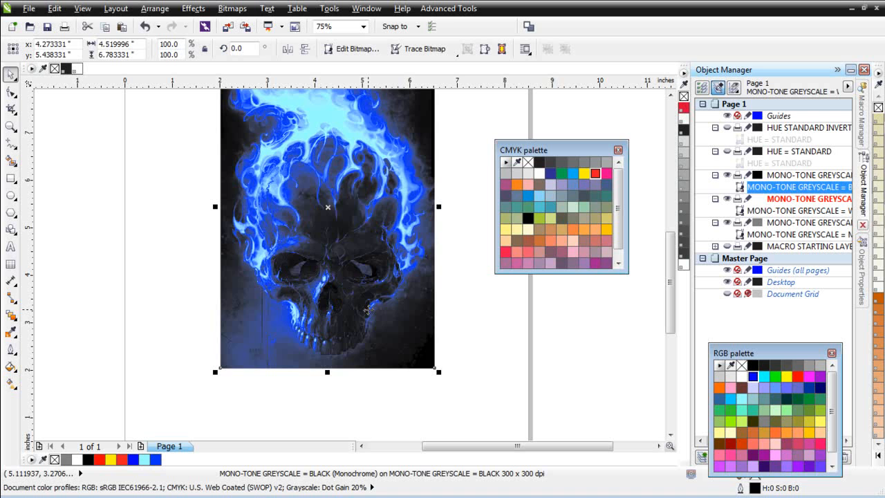
left_click(479, 345)
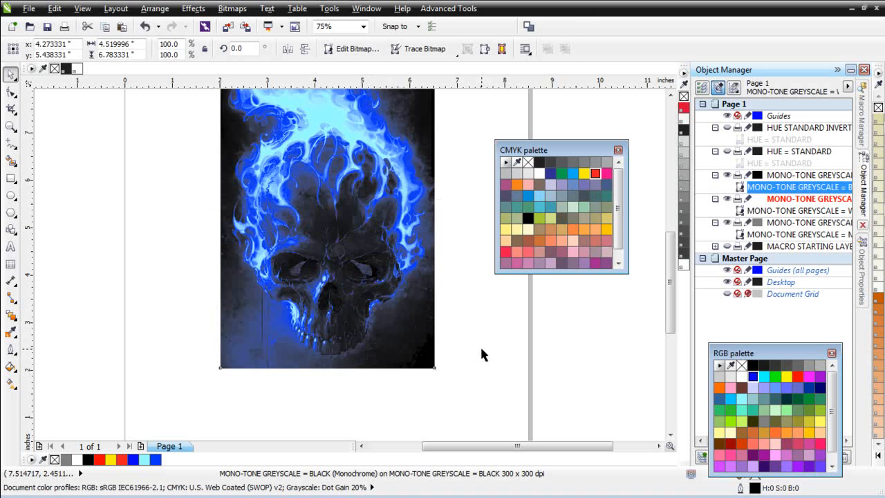
left_click(322, 213)
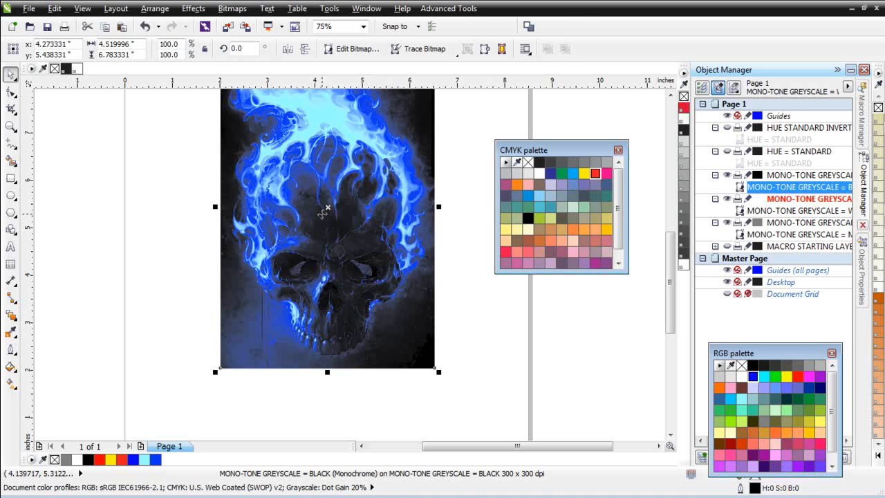
left_click(369, 199)
left_click_drag(369, 200, 122, 244)
left_click(325, 229)
left_click_drag(311, 193, 525, 304)
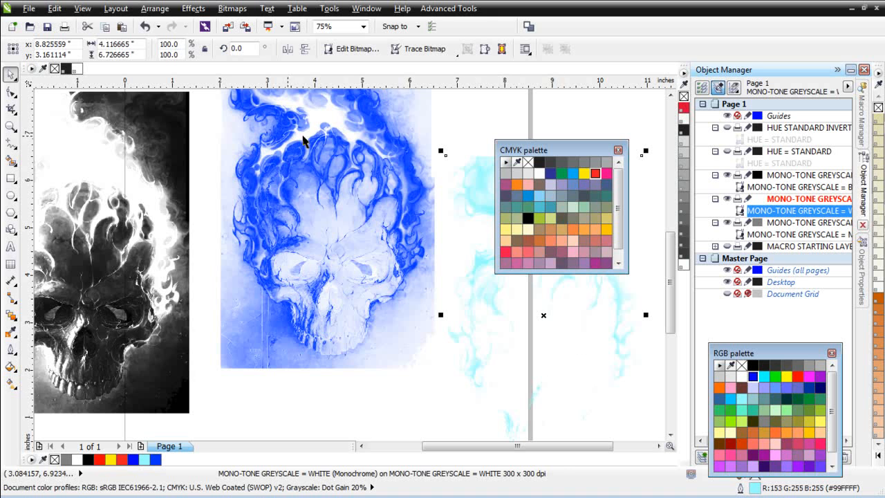
Recolor the medium grey separation to CMYK black (K:100) and inspect the skull's eye area up close
left_click(331, 287)
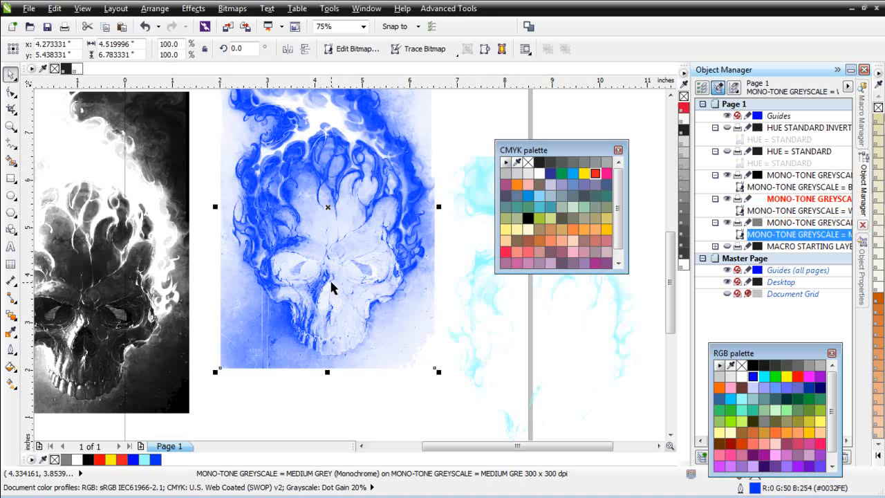
right_click(539, 163)
scroll(351, 256, "up", 2)
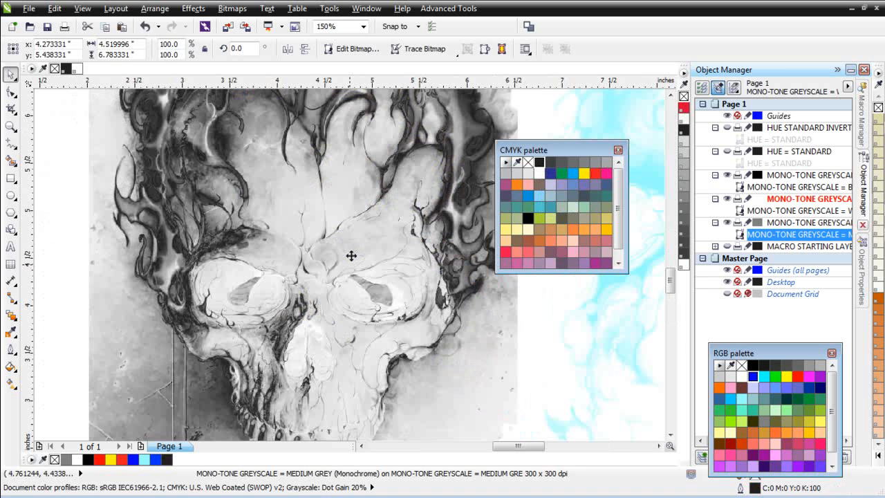
scroll(351, 256, "up", 2)
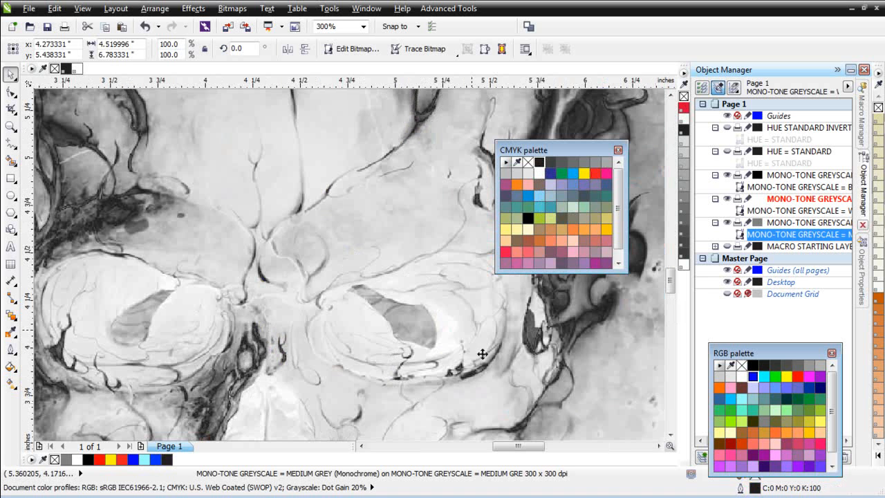
scroll(364, 336, "down", 6)
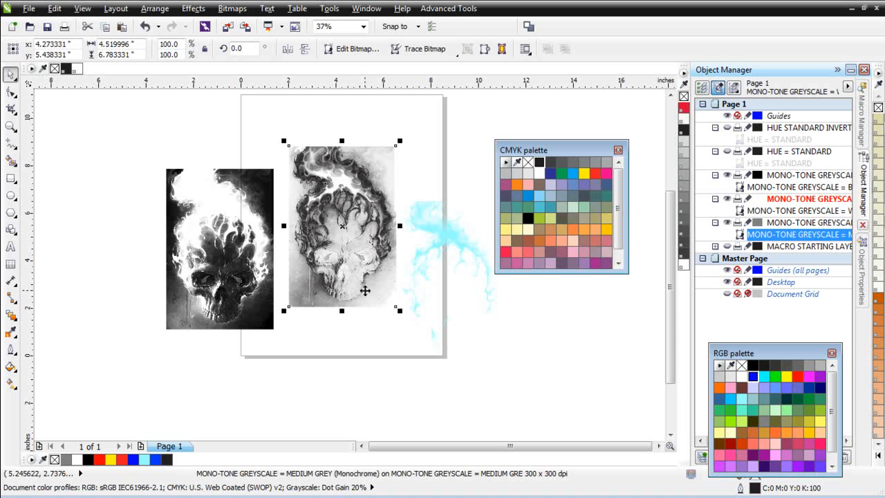
Line up the medium grey and white separations beside the black one, and delete all three skull separations
left_click_drag(348, 250, 340, 267)
left_click(437, 259)
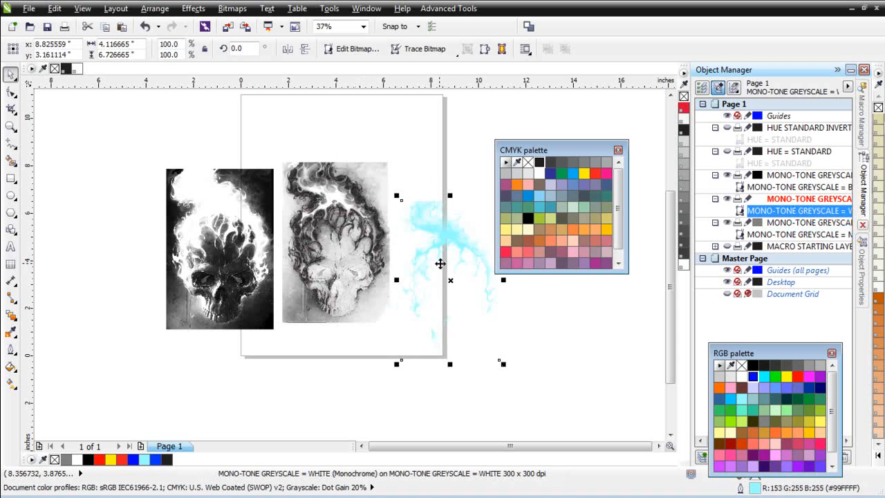
left_click_drag(460, 261, 455, 226)
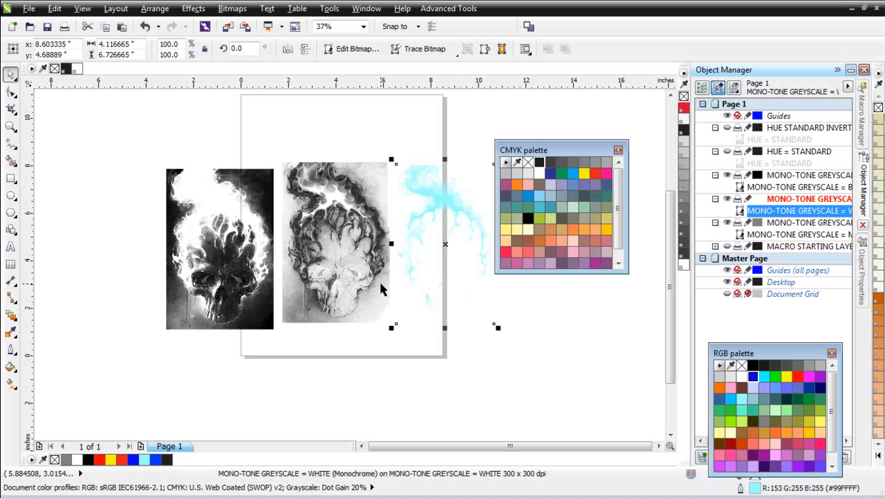
left_click_drag(118, 138, 545, 375)
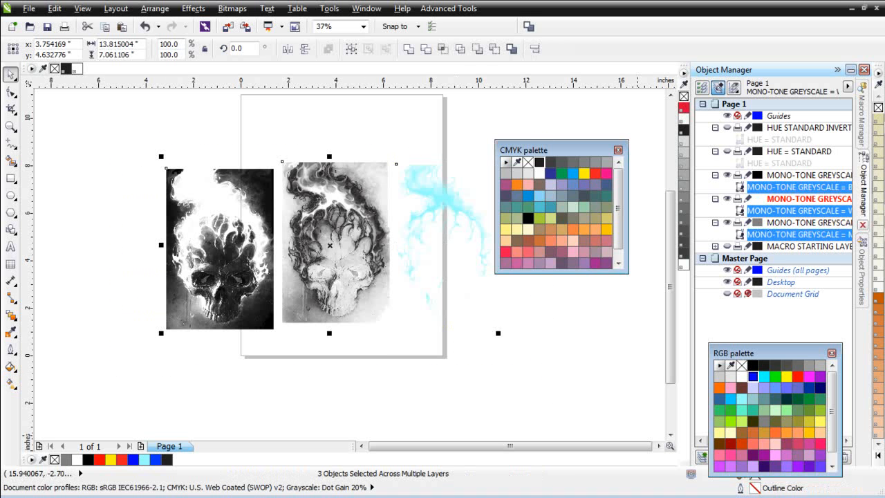
key("Delete")
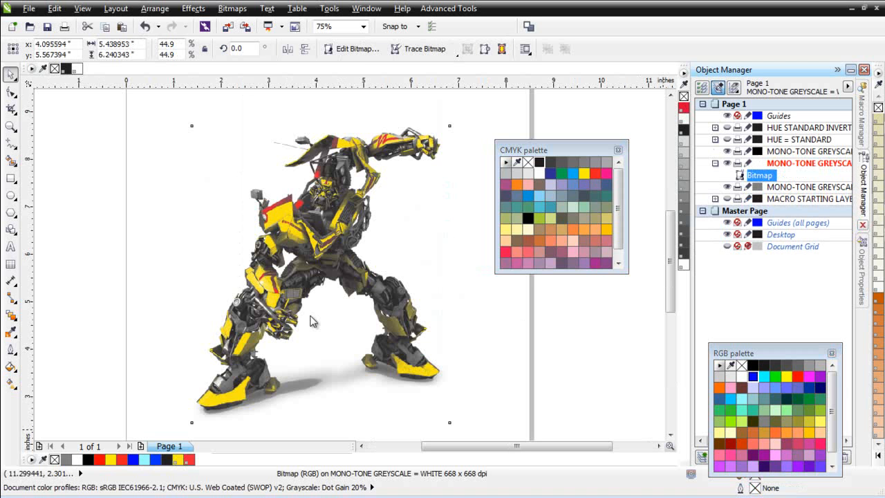
Cut the yellow robot bitmap and paste it into a new Letter-size CMYK document at 300 dpi
left_click(323, 234)
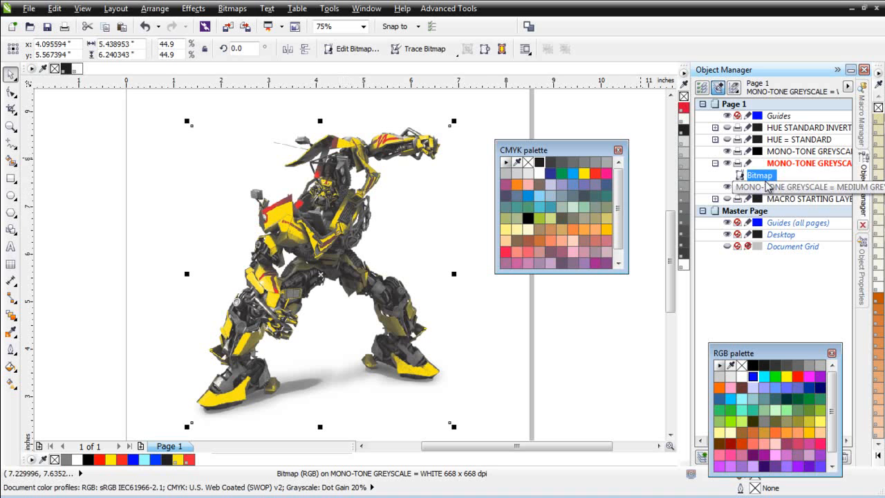
left_click(87, 26)
left_click(12, 26)
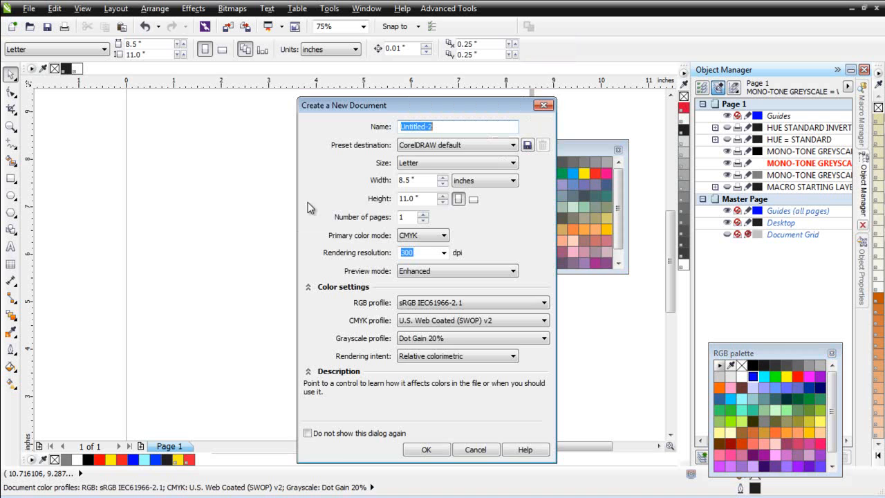
left_click(428, 451)
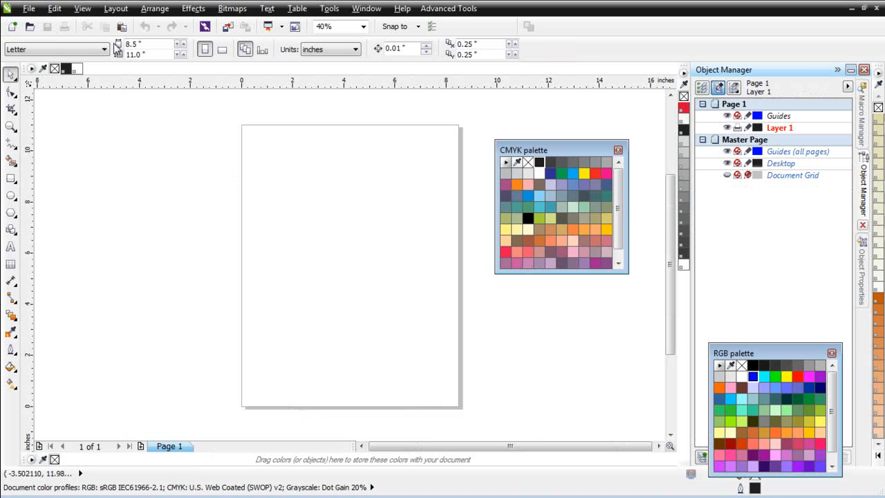
left_click(123, 27)
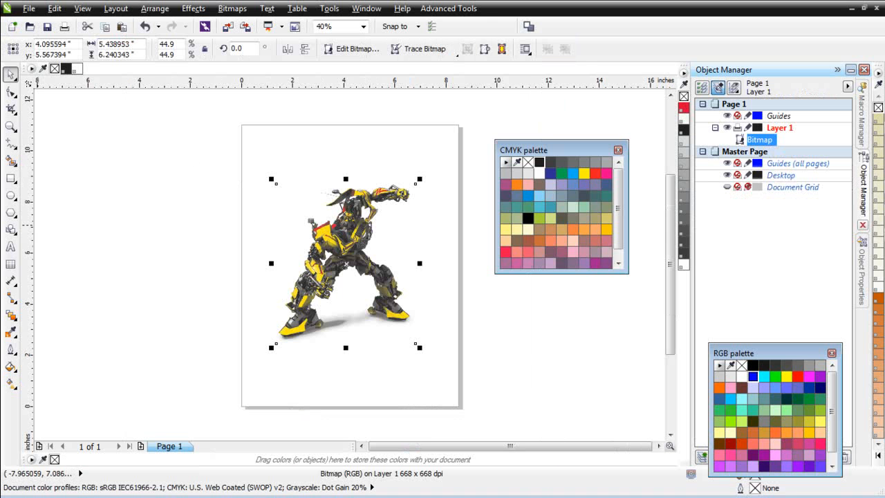
Switch to SimpleSeps Raster and enable the red and yellow separations of the 6 Blends set
key("alt+Tab")
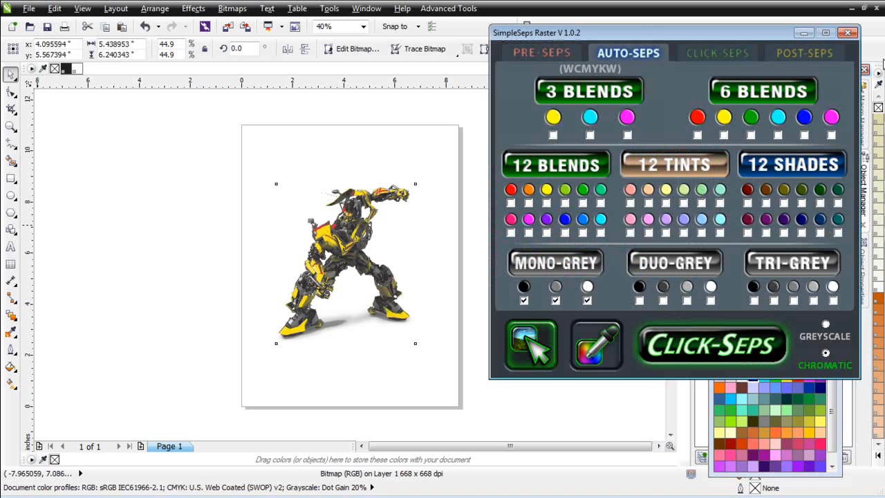
left_click_drag(767, 41, 718, 49)
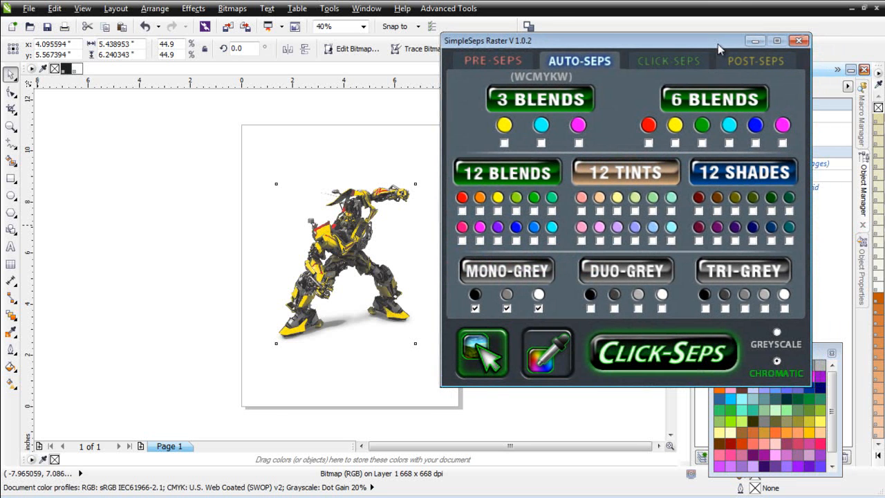
left_click(648, 143)
left_click(675, 143)
Enable the standard Black separation, run Click-Seps on the robot bitmap, and minimize SimpleSeps Raster
left_click(669, 63)
left_click(578, 264)
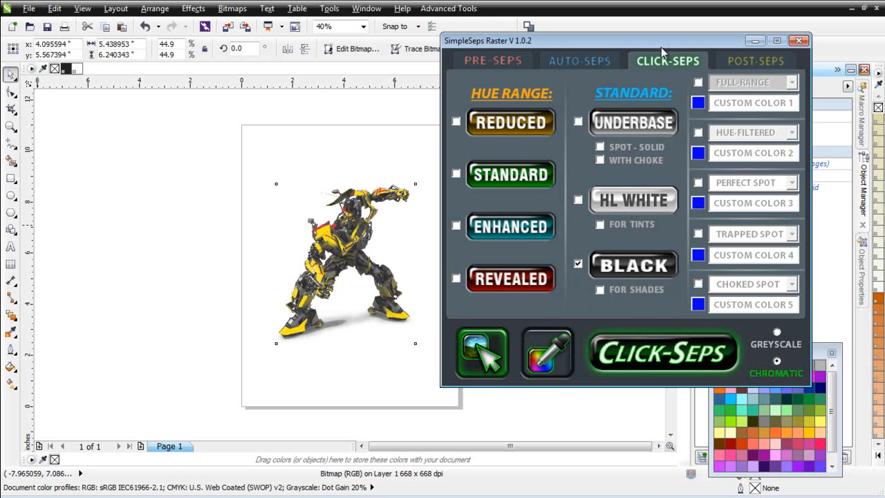
left_click(583, 61)
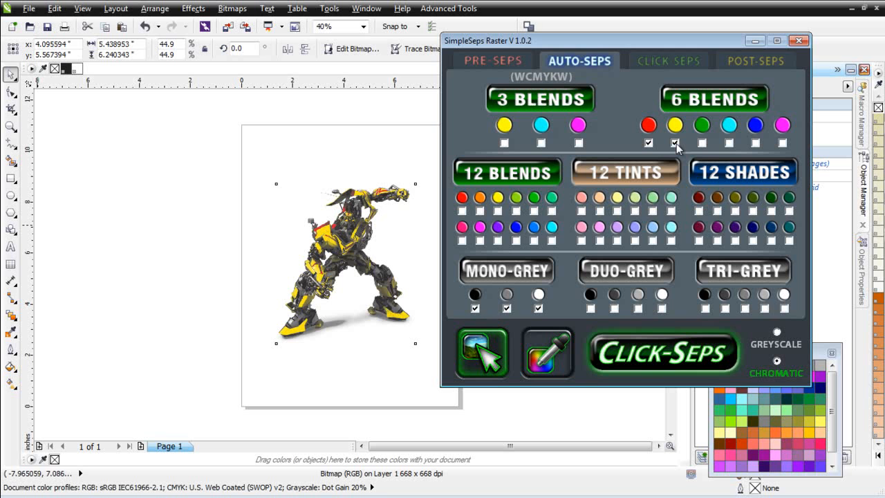
left_click(670, 358)
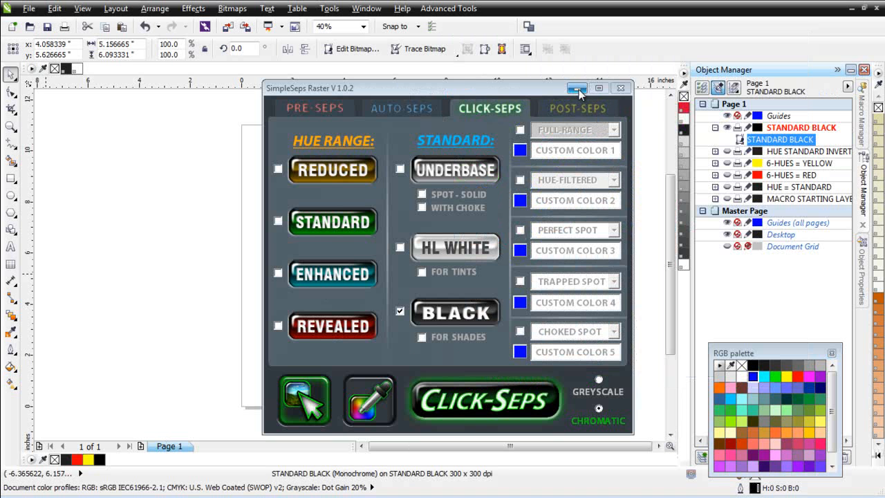
left_click(578, 90)
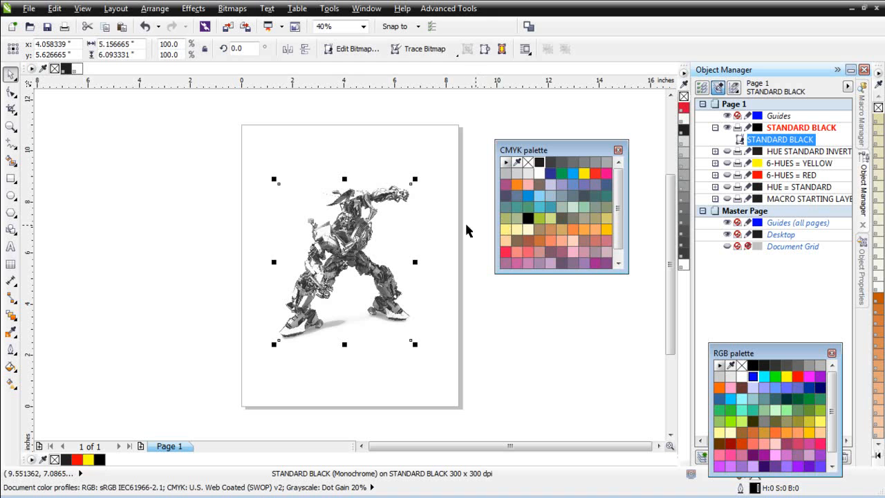
Show the 6-HUES = YELLOW and 6-HUES = RED layers together with STANDARD BLACK and inspect the robot up close
left_click(726, 163)
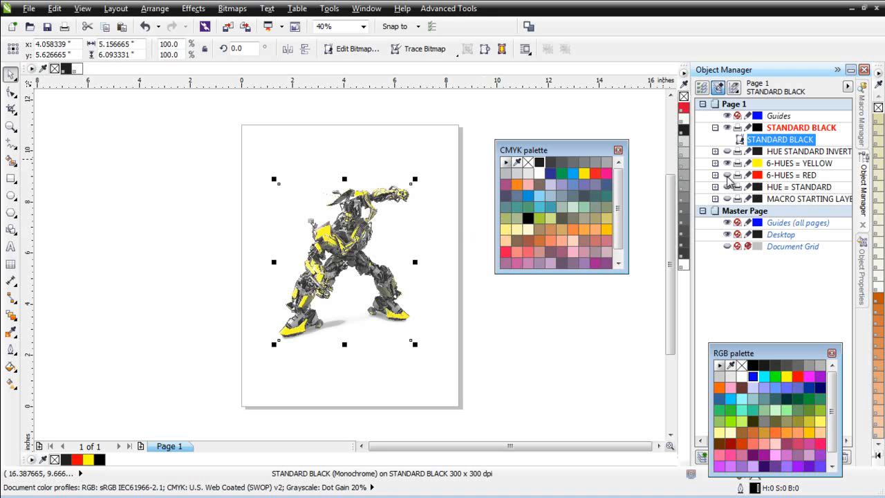
scroll(353, 247, "up", 2)
scroll(353, 247, "up", 2)
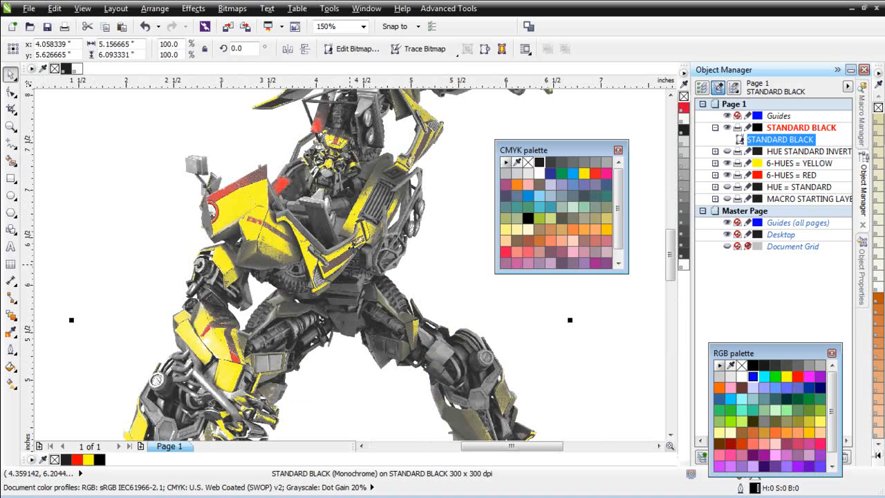